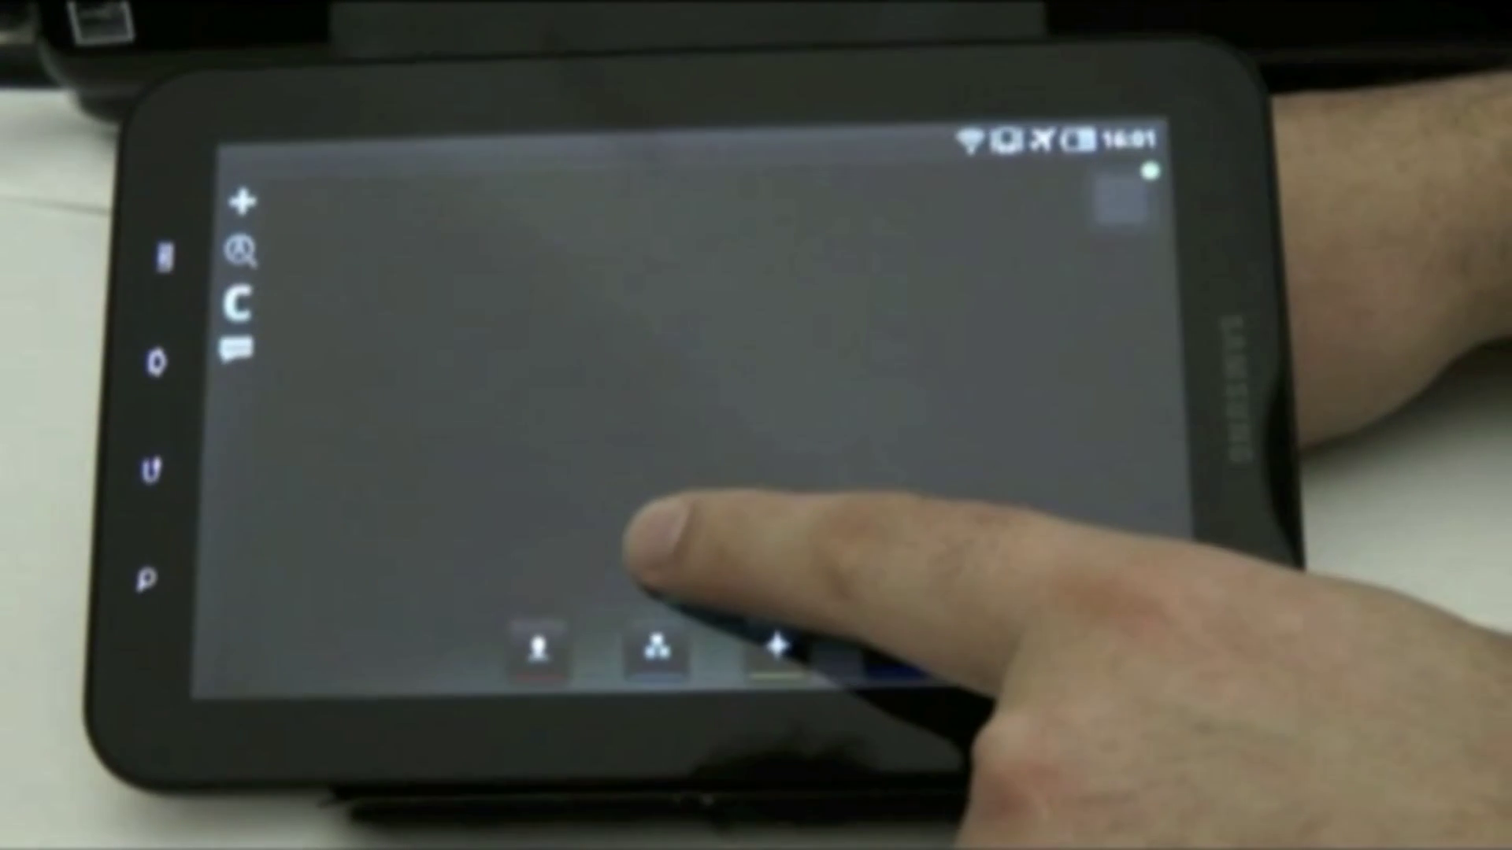
click(648, 534)
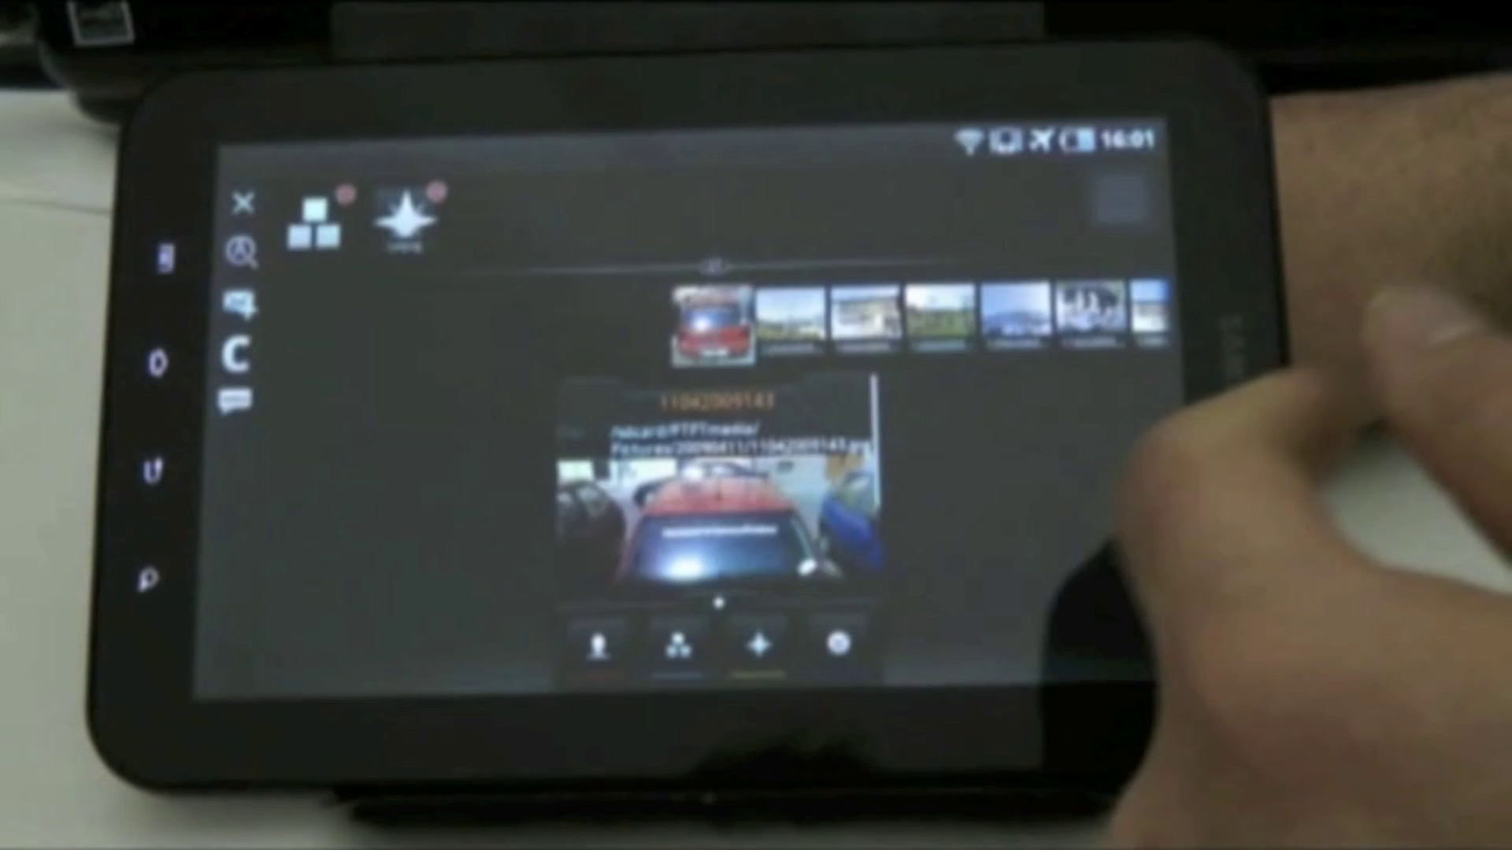